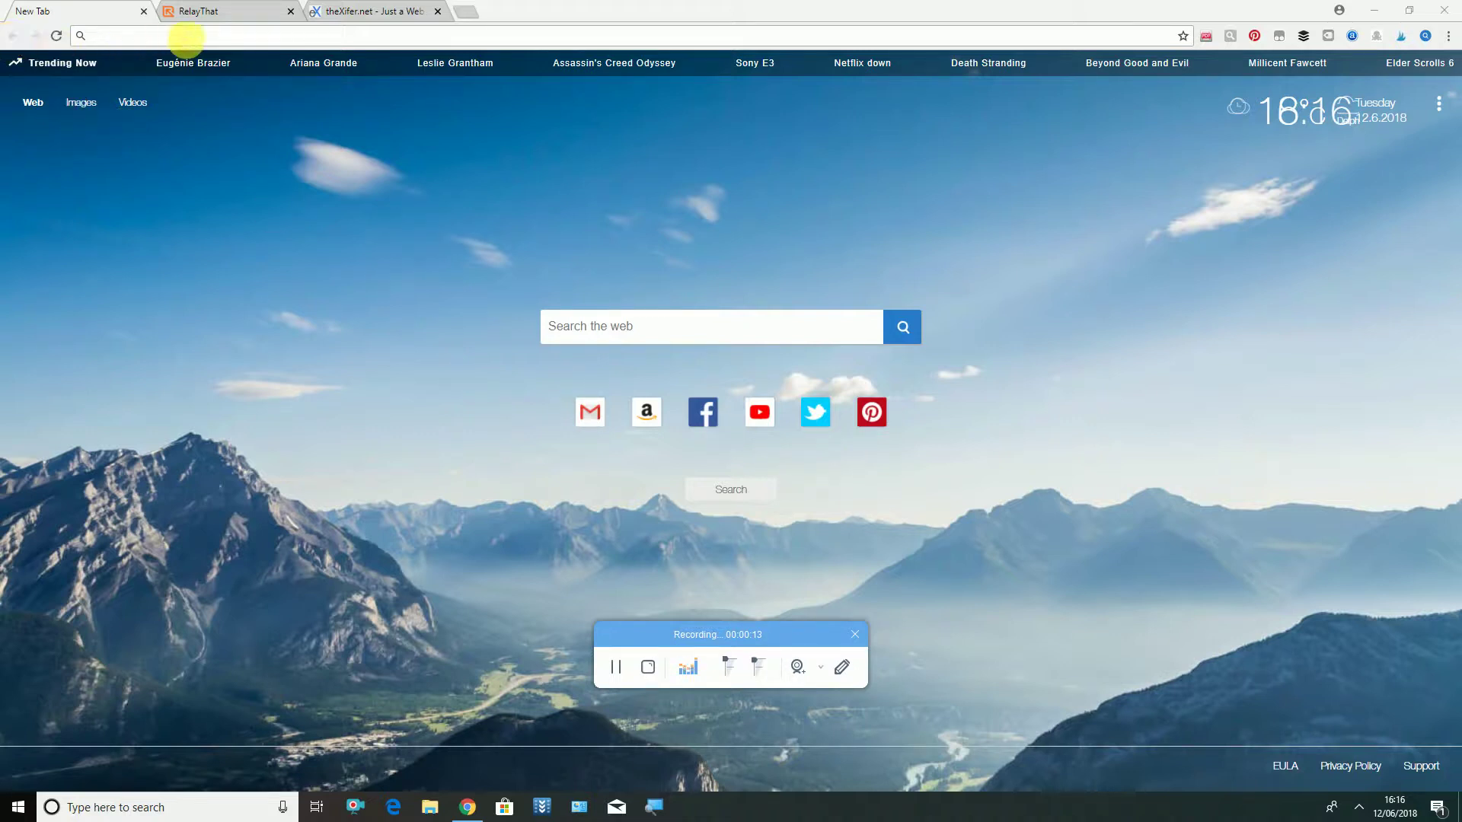
- Download the Success on Steemit thumbnail from RelayThat as a JPG file
click(207, 11)
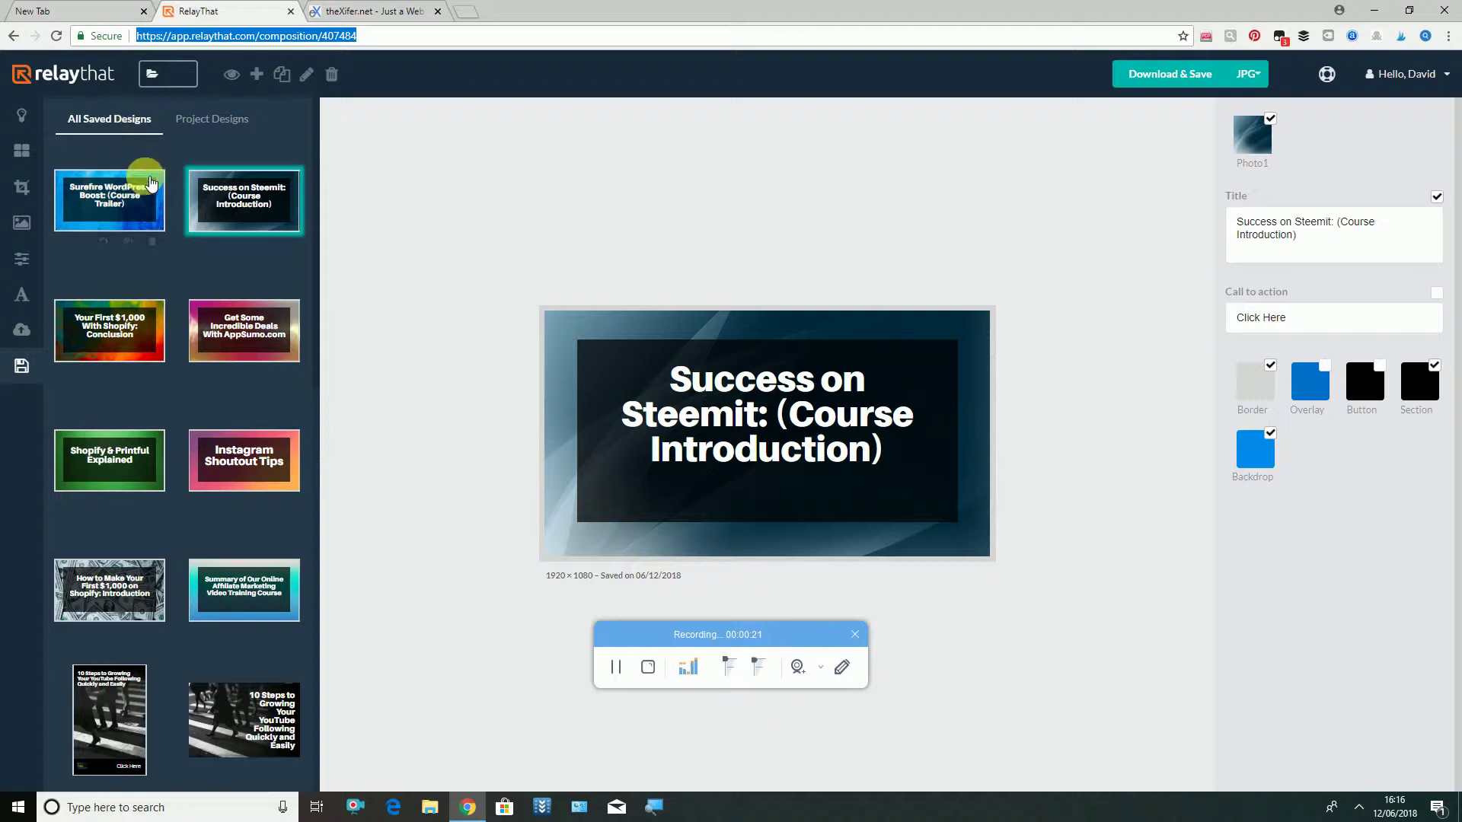
mouse_move(243, 202)
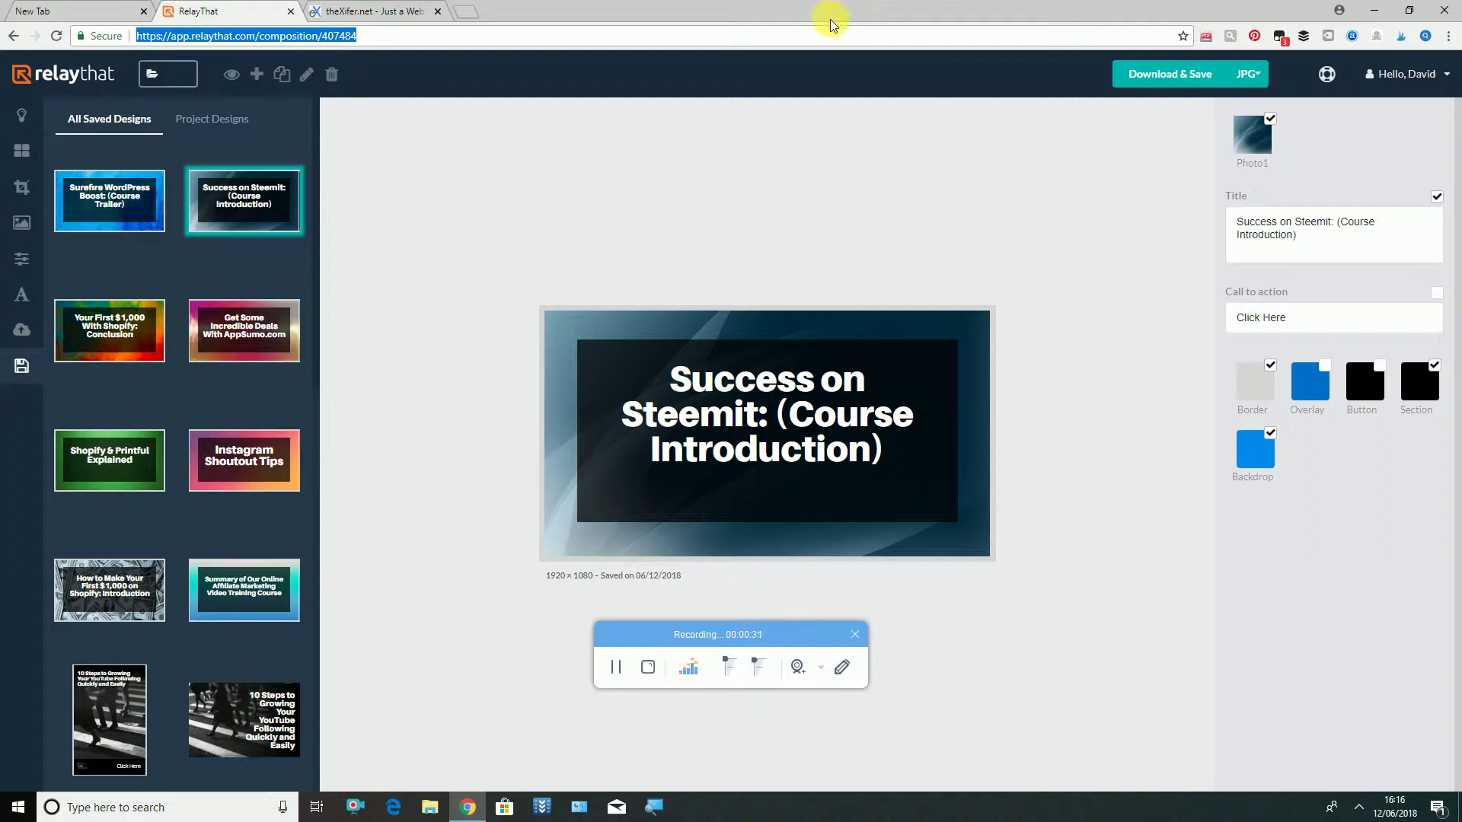
click(1153, 75)
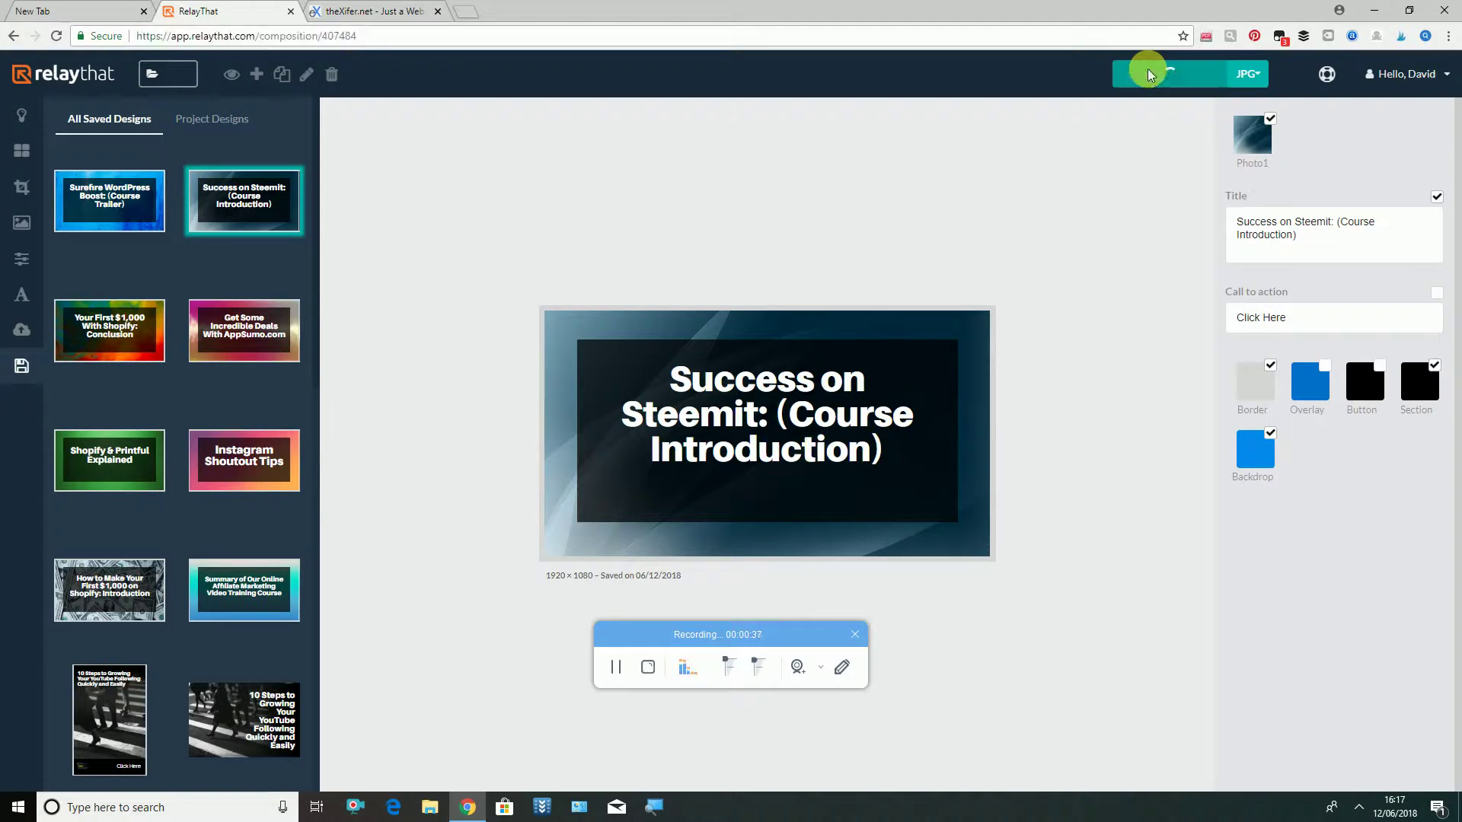
click(613, 674)
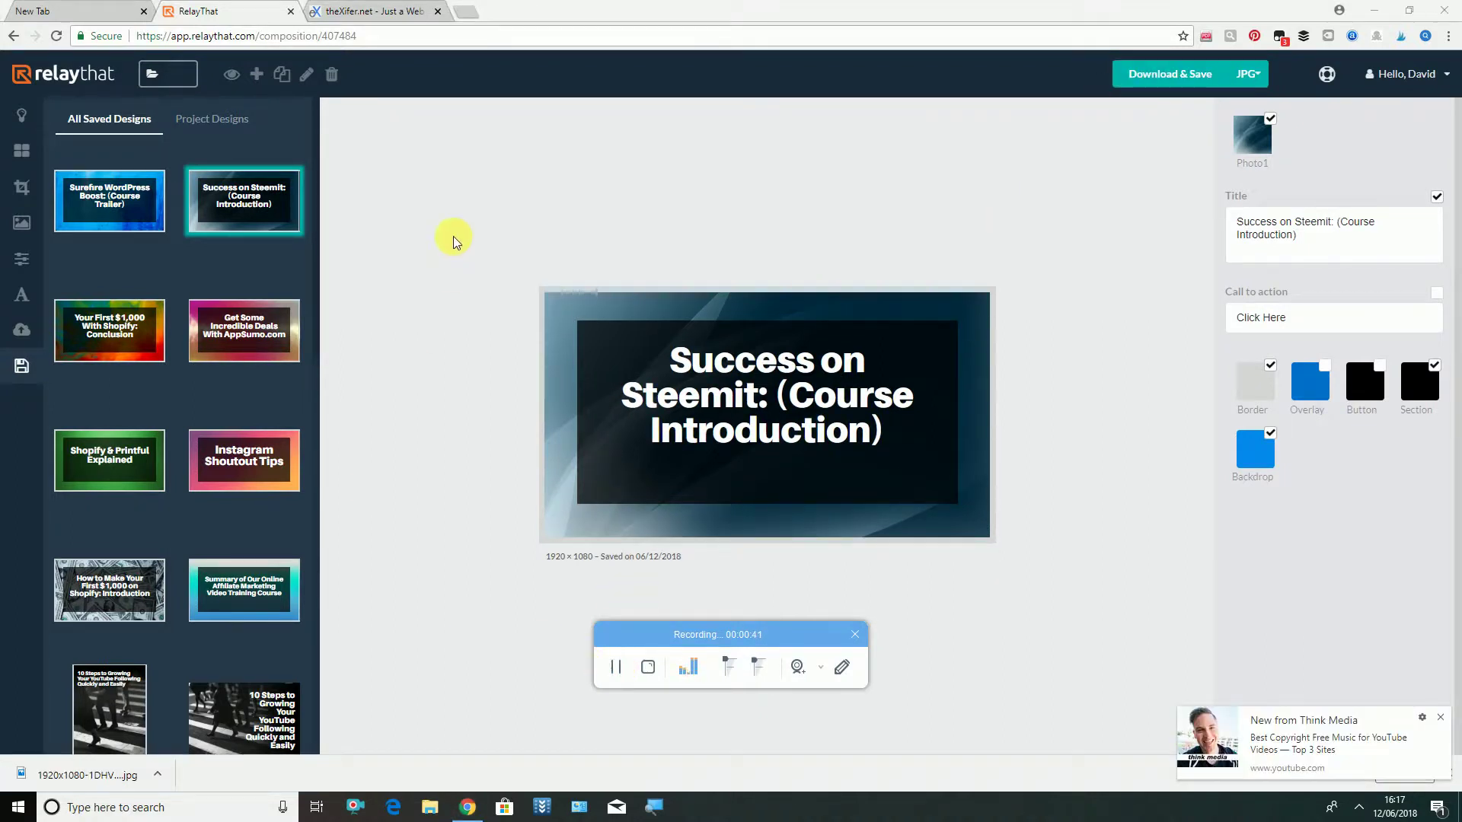
- Upload the downloaded thumbnail JPG to theXifer.net and start editing its EXIF data
click(354, 14)
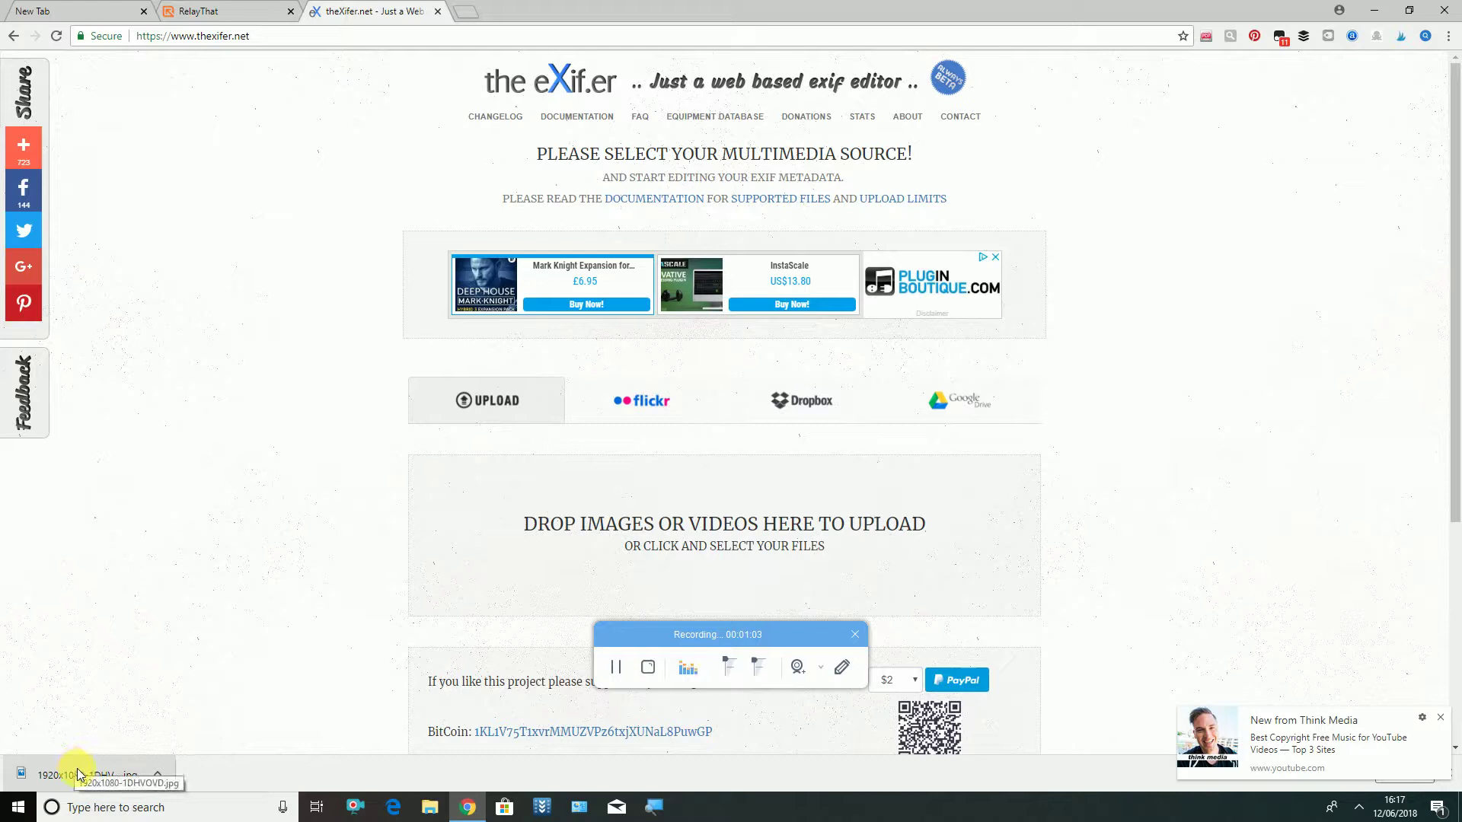
mouse_move(78, 774)
mouse_down()
mouse_move(608, 617)
mouse_move(703, 533)
mouse_up()
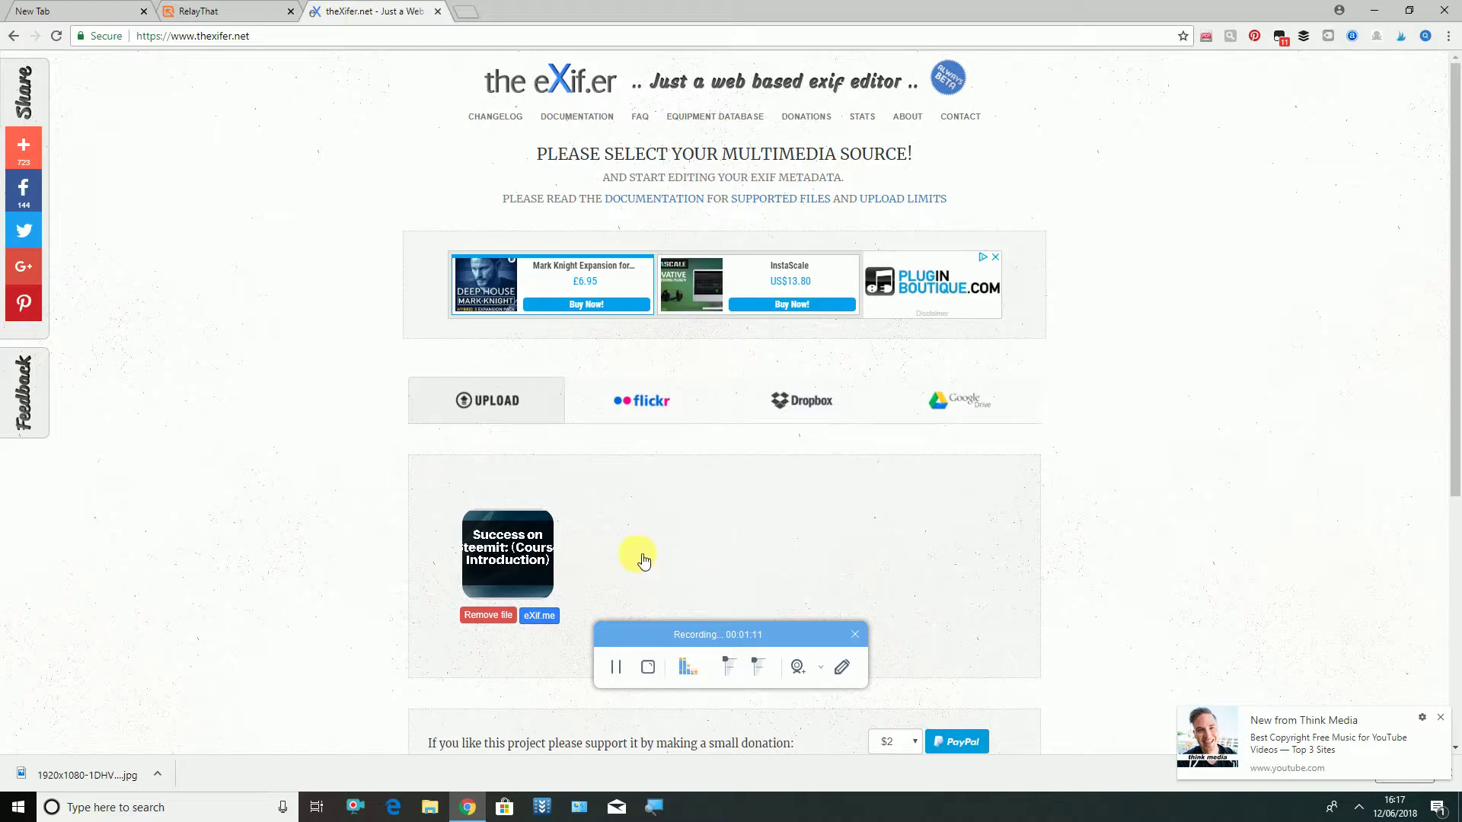
click(540, 616)
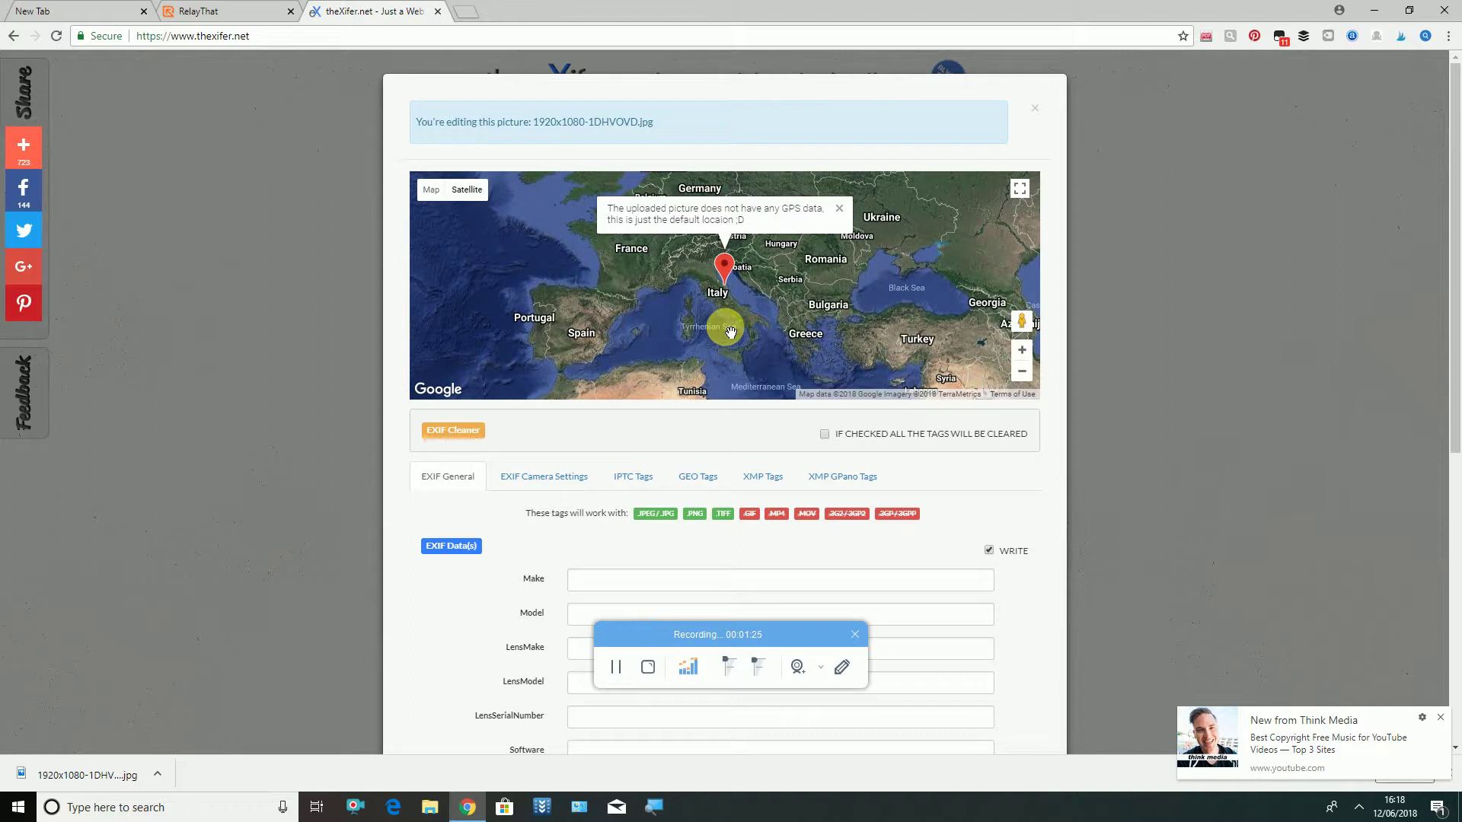
scroll(725, 327, down, 2)
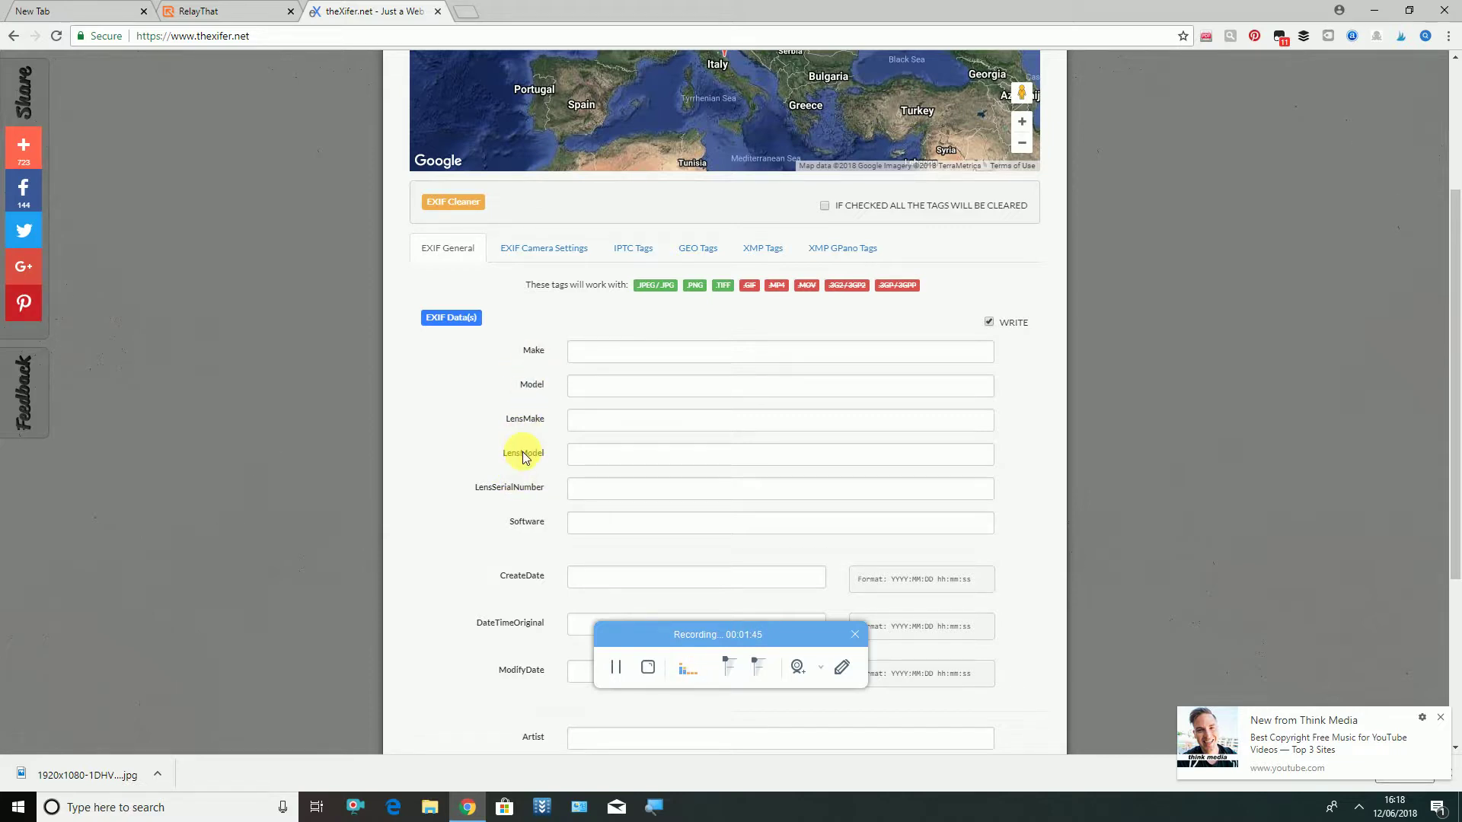
scroll(522, 457, down, 1)
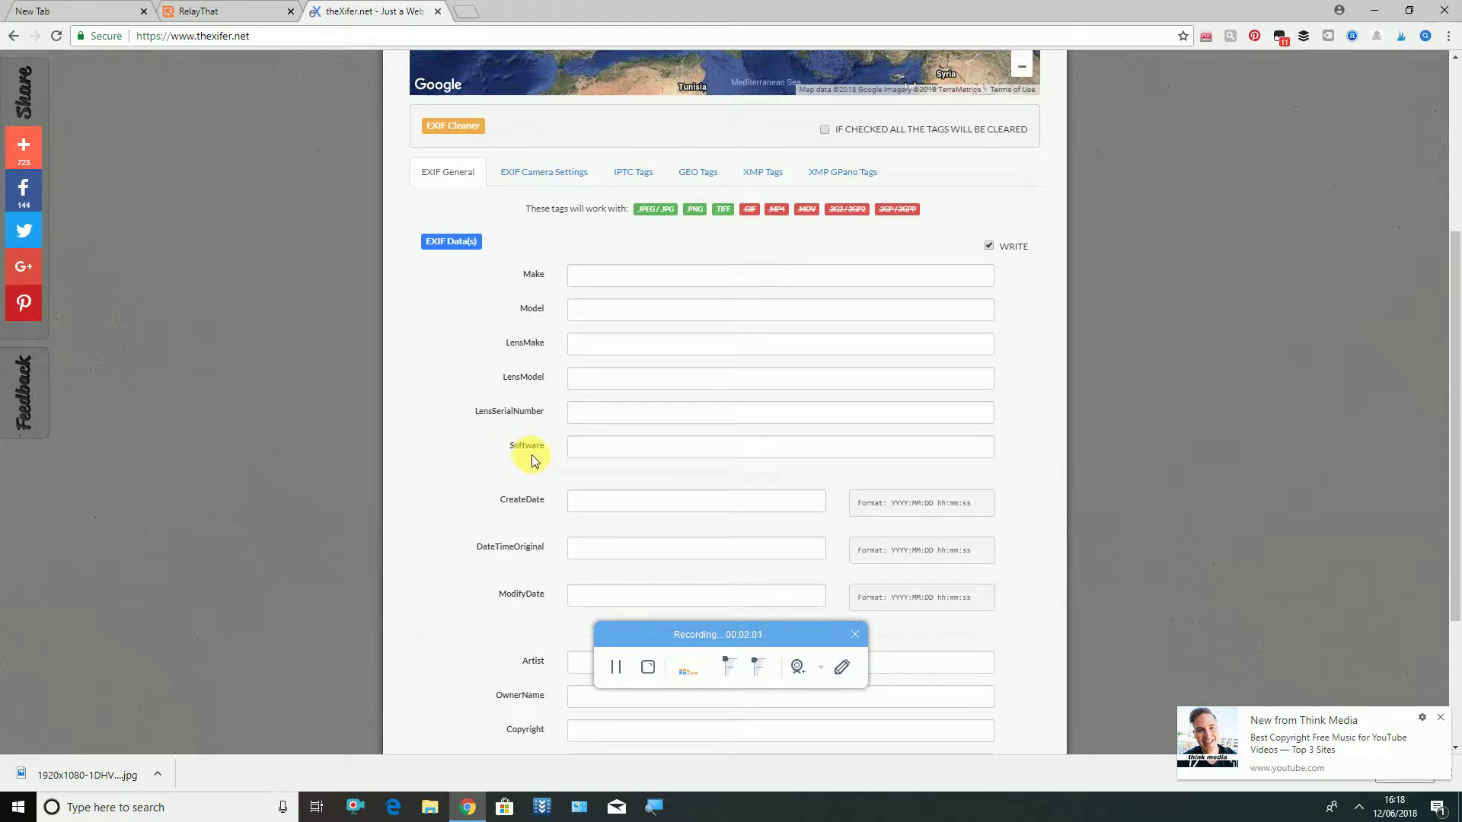
scroll(531, 461, down, 1)
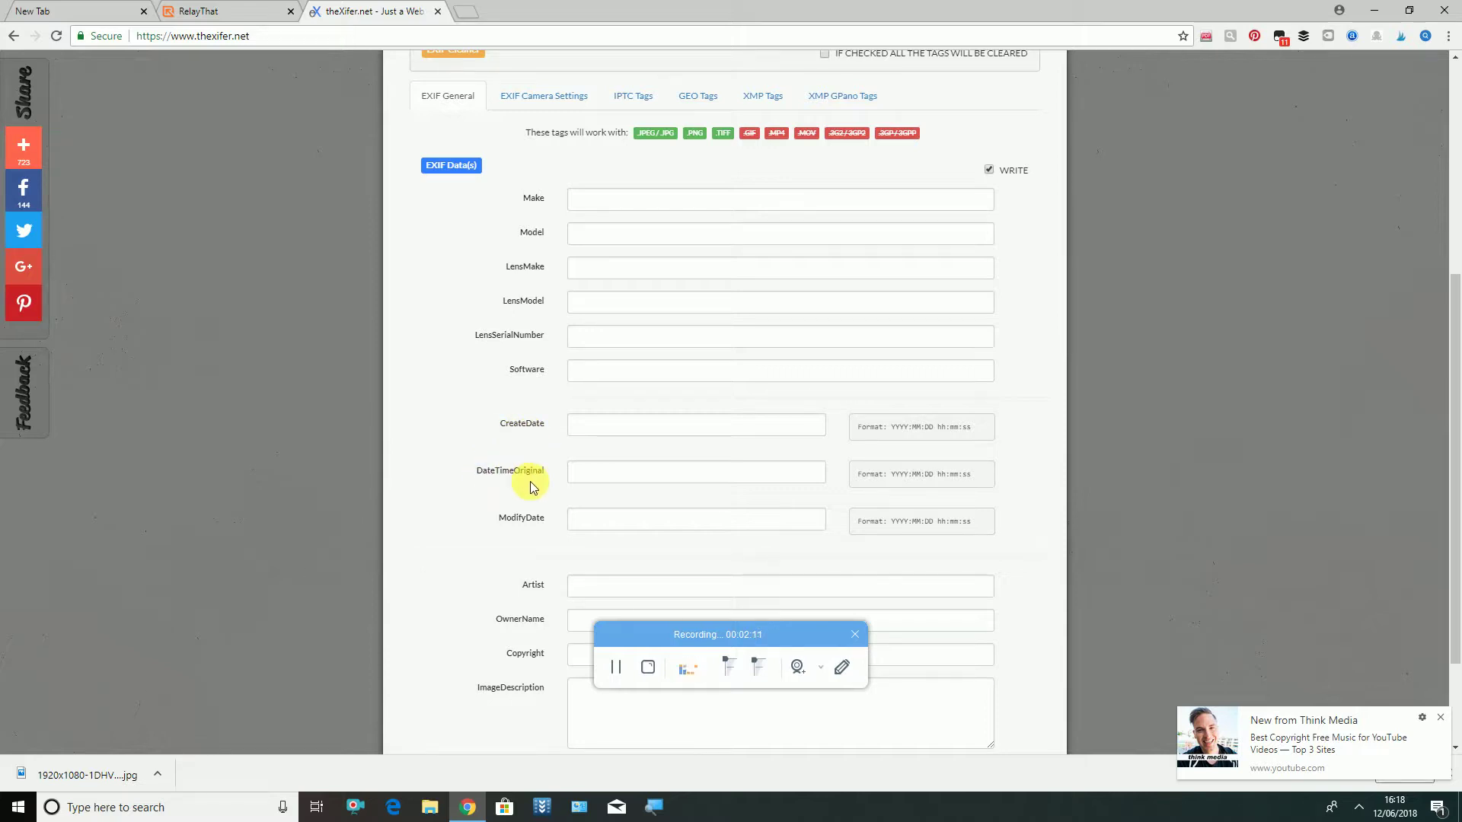
scroll(529, 487, down, 1)
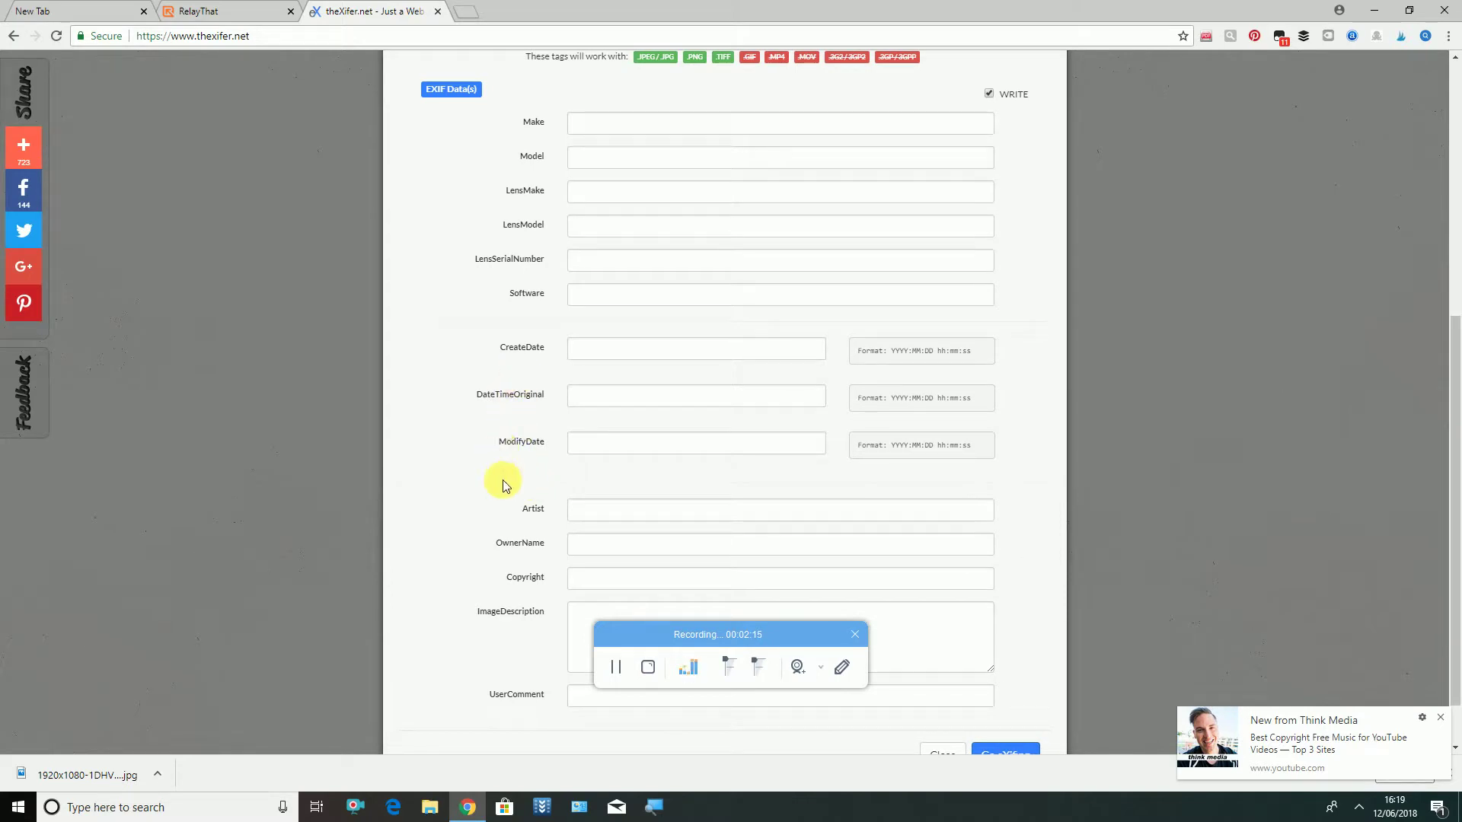
scroll(503, 481, down, 1)
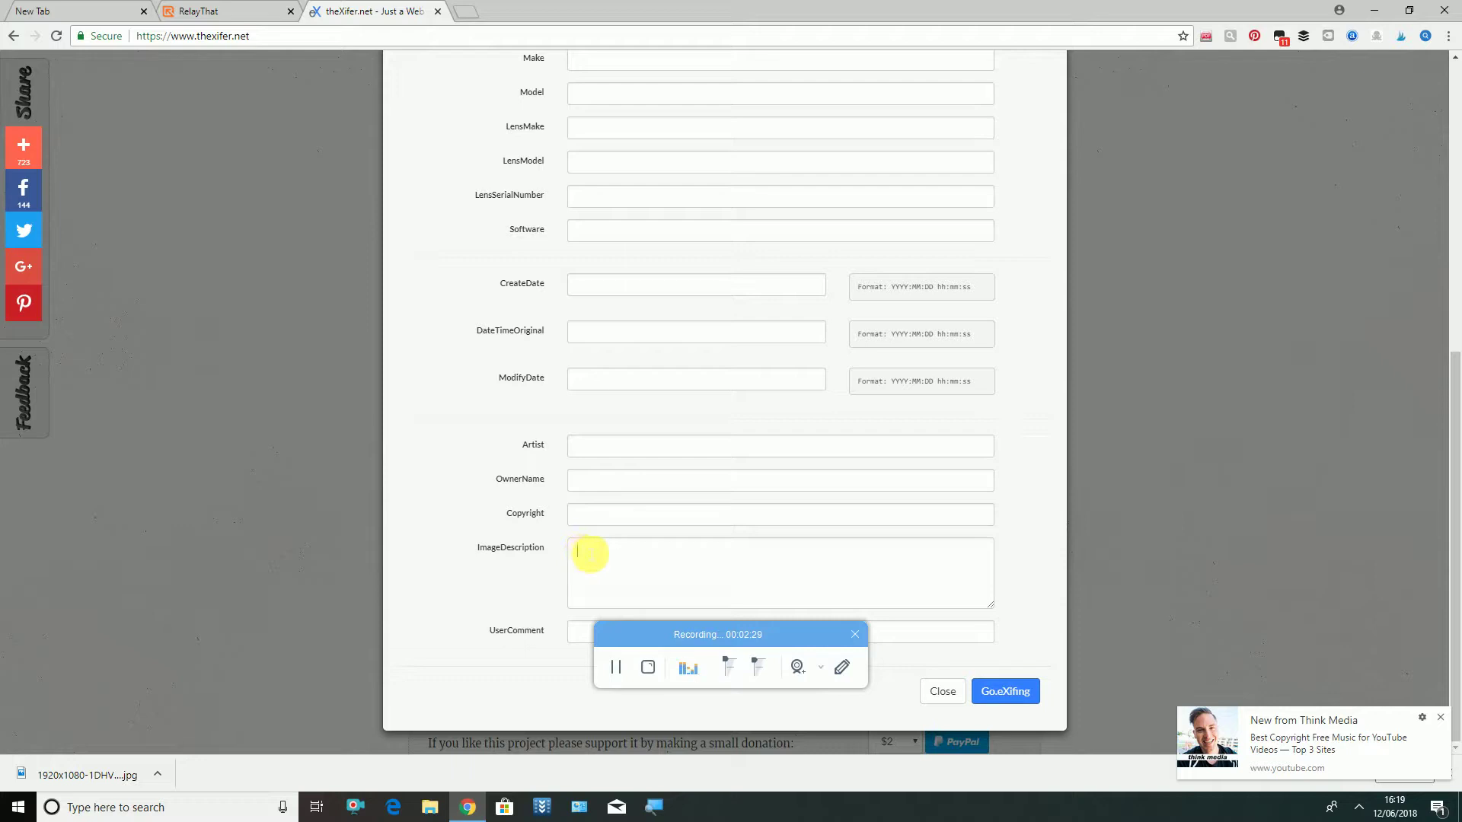
- Fill ImageDescription with steemit keywords such as 'success with steemit' and 'how to earn money with steemit'
click(590, 555)
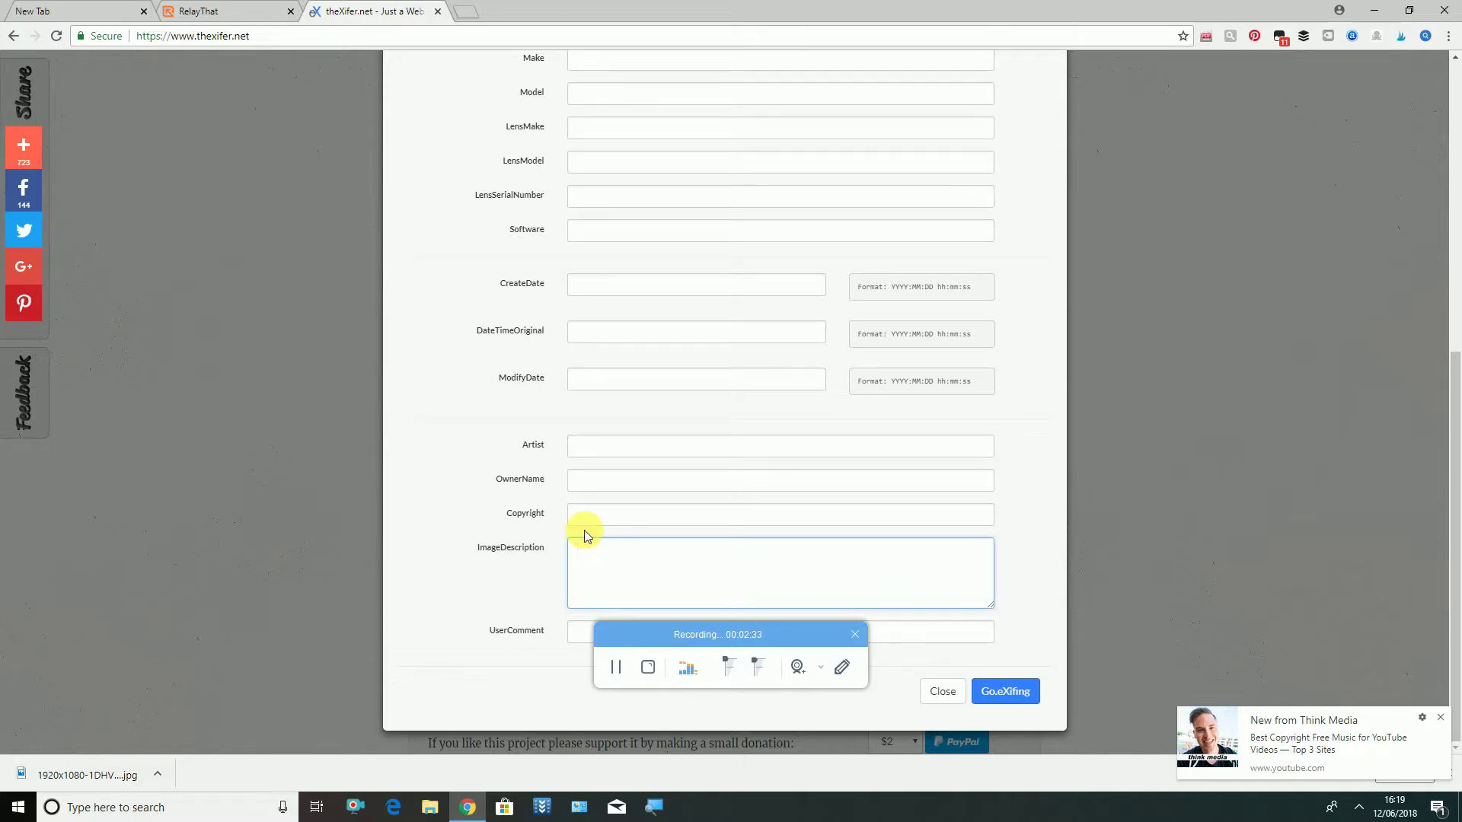
text(steemit,s)
text(ucc)
text(ess with )
text(steemit)
text(.)
text(make m)
text(oney wit)
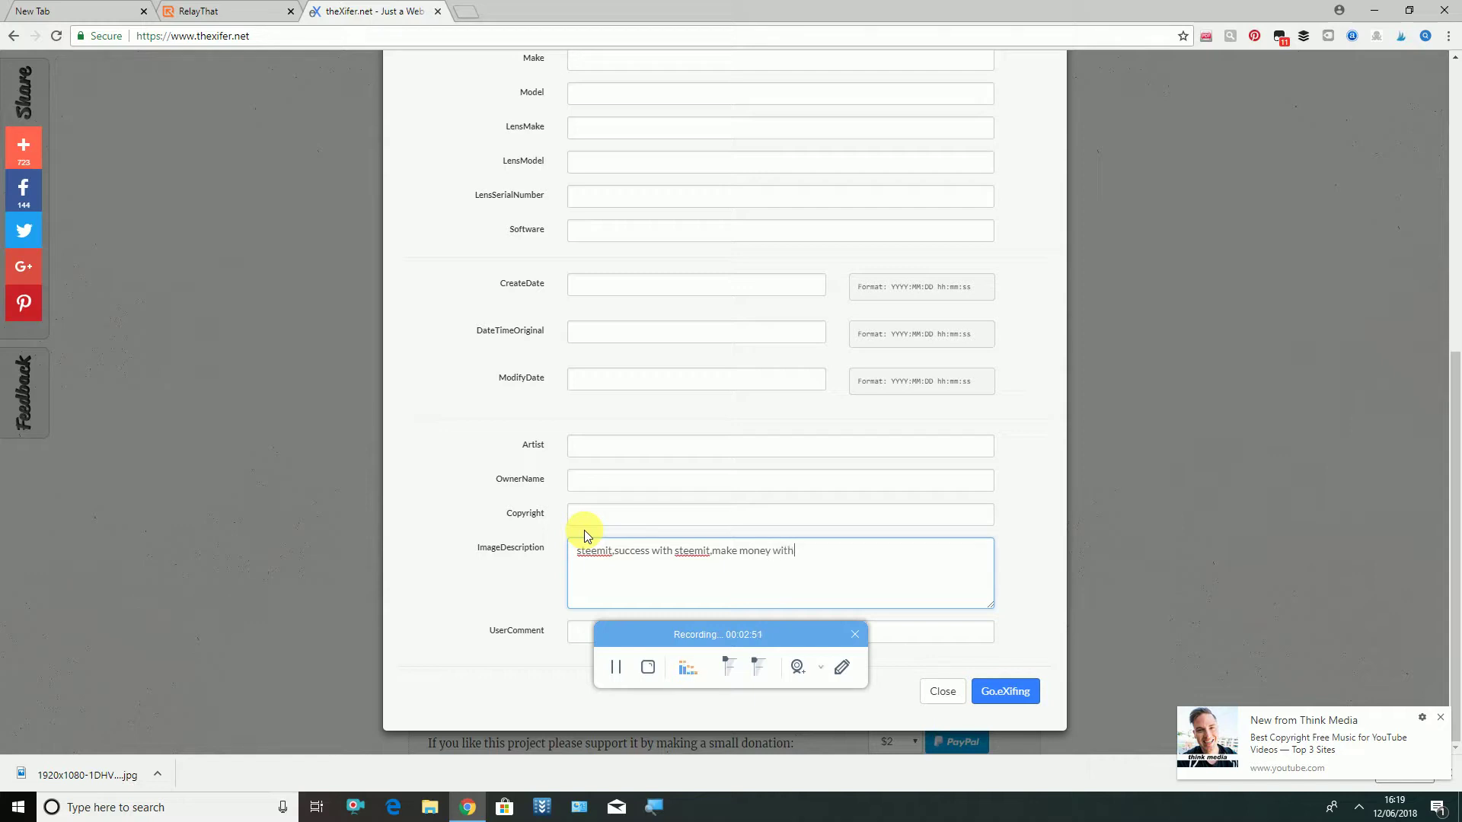
text(h ste)
text(emit,)
text(how to e)
text(arn mone)
text(y with s)
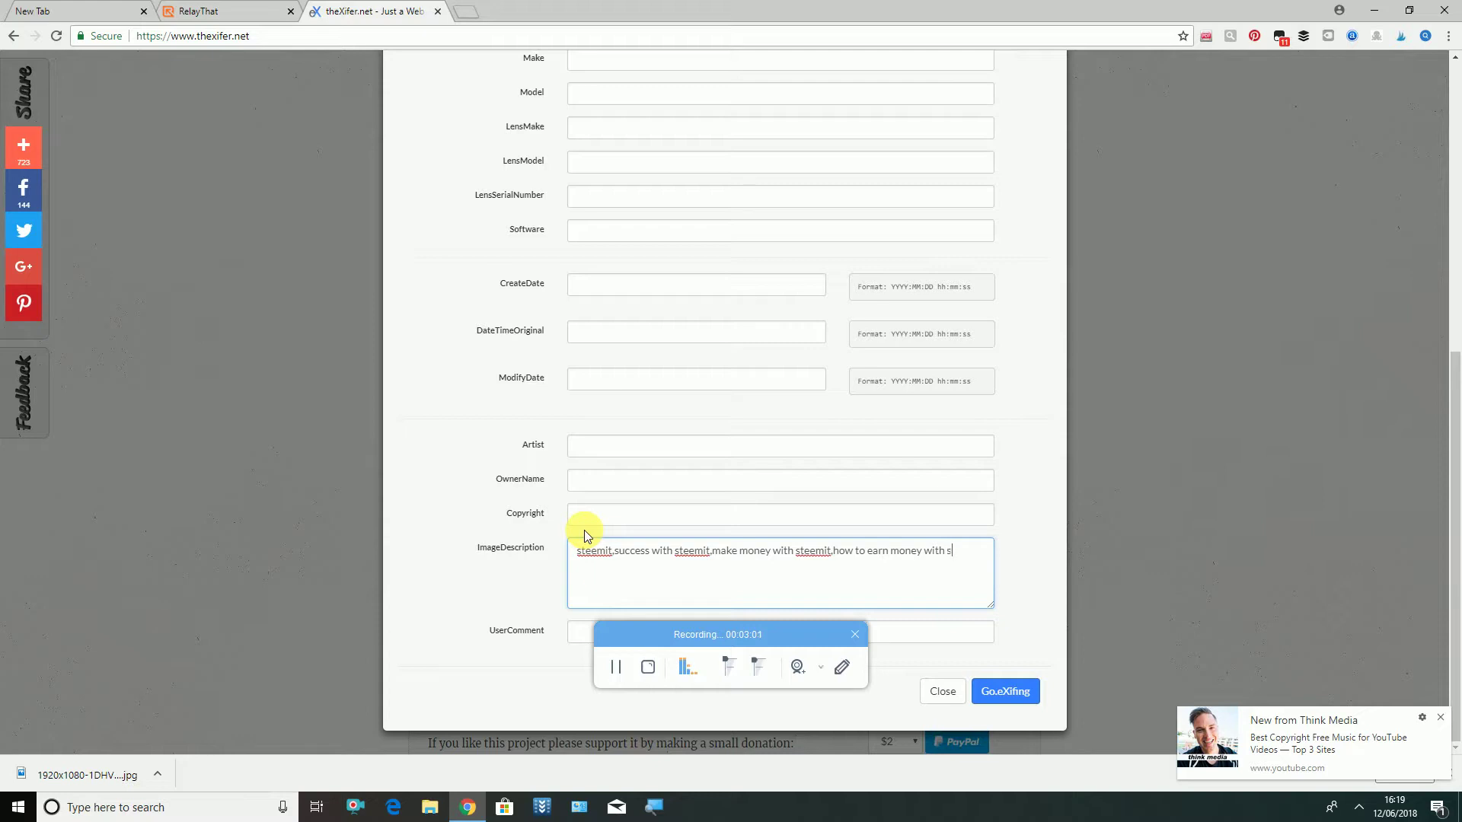
text(teemit)
scroll(53, 125, up, 2)
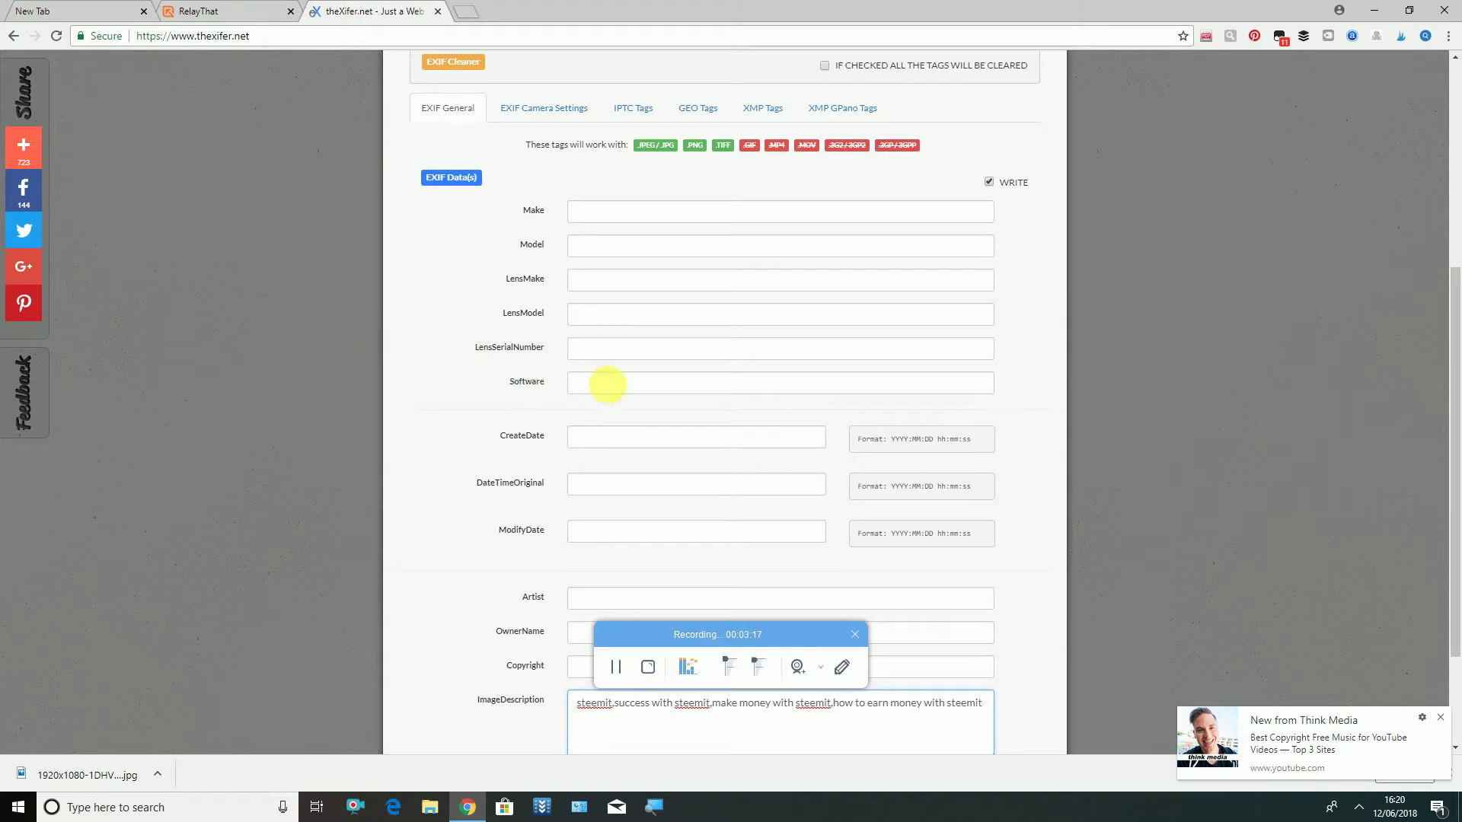
- Enter 'RelayThat' as the Software tag value
click(594, 381)
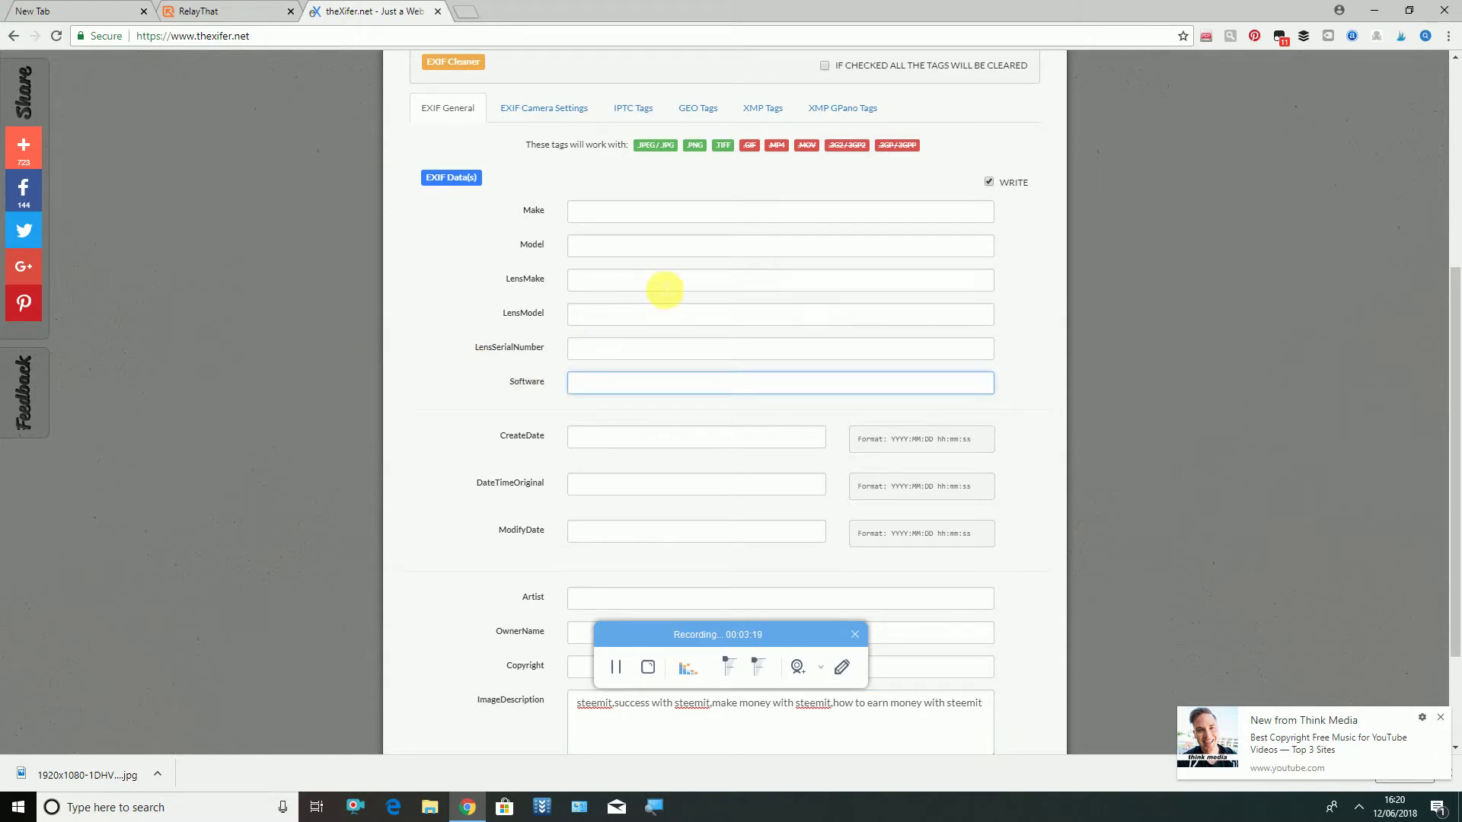
text(Rela)
text(yThat)
scroll(370, 259, down, 2)
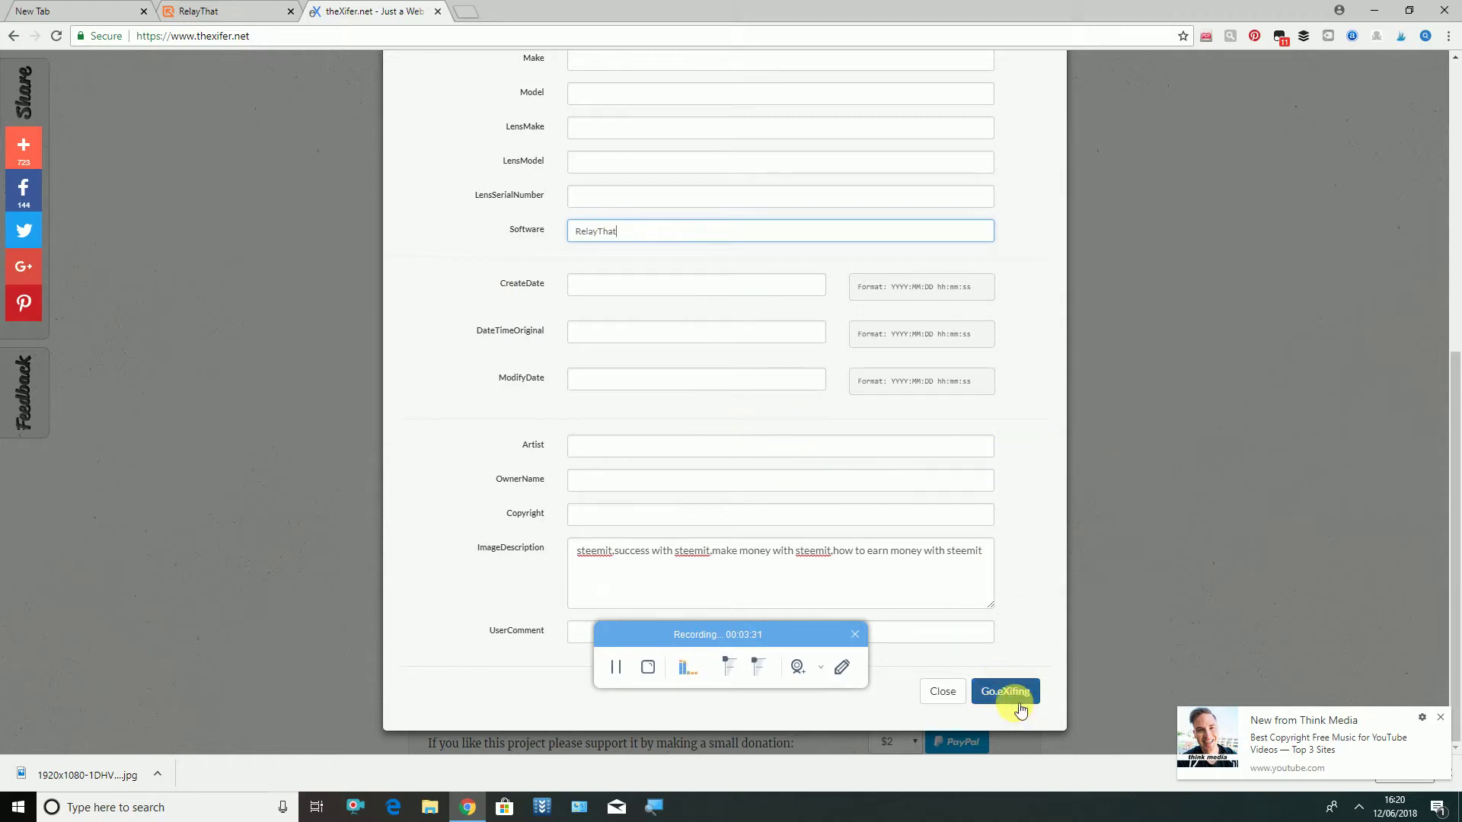
- Apply the new EXIF tags with Go.eXifing and re-download the tagged thumbnail
click(1011, 683)
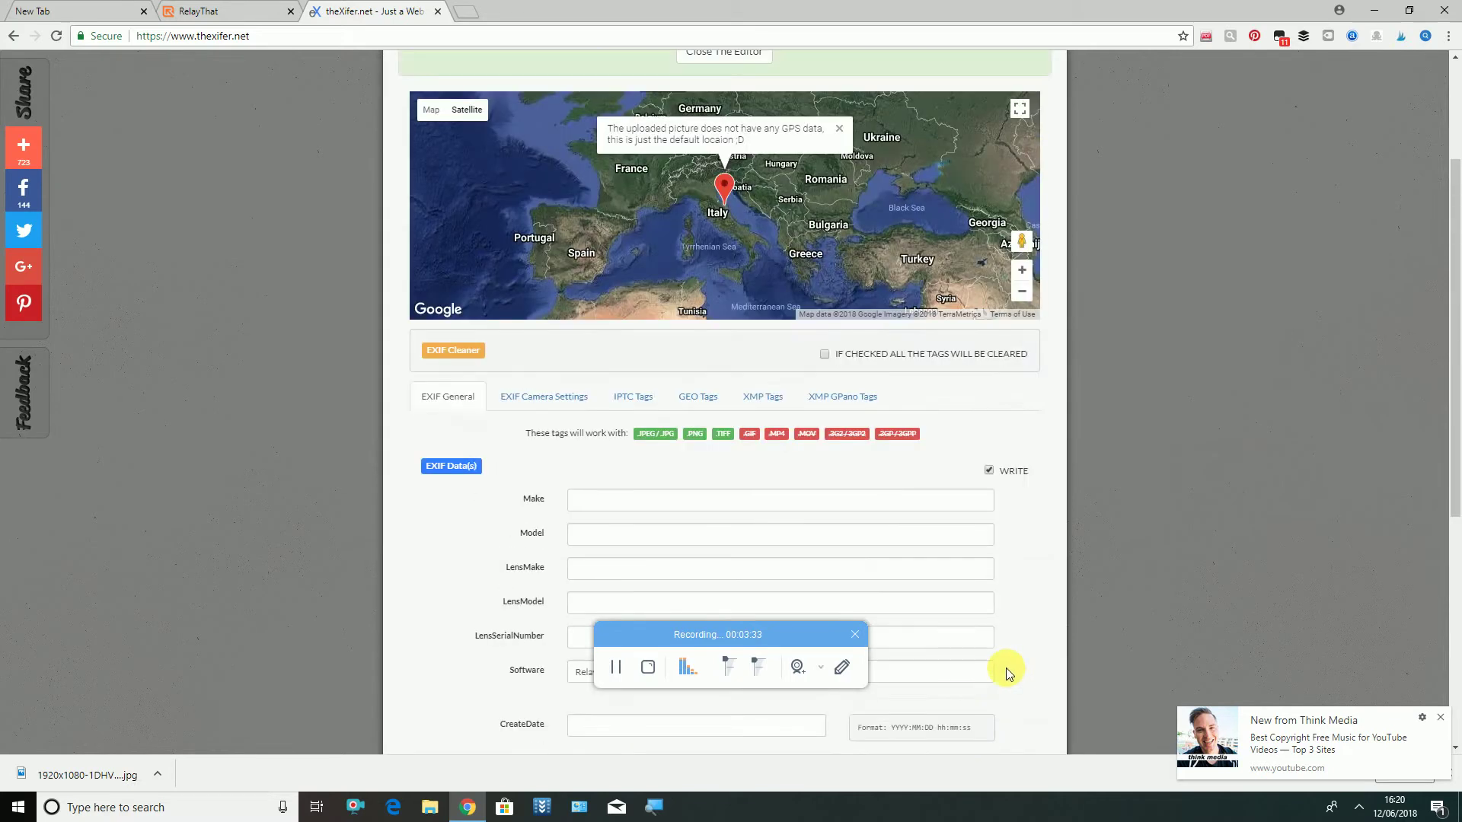
click(275, 470)
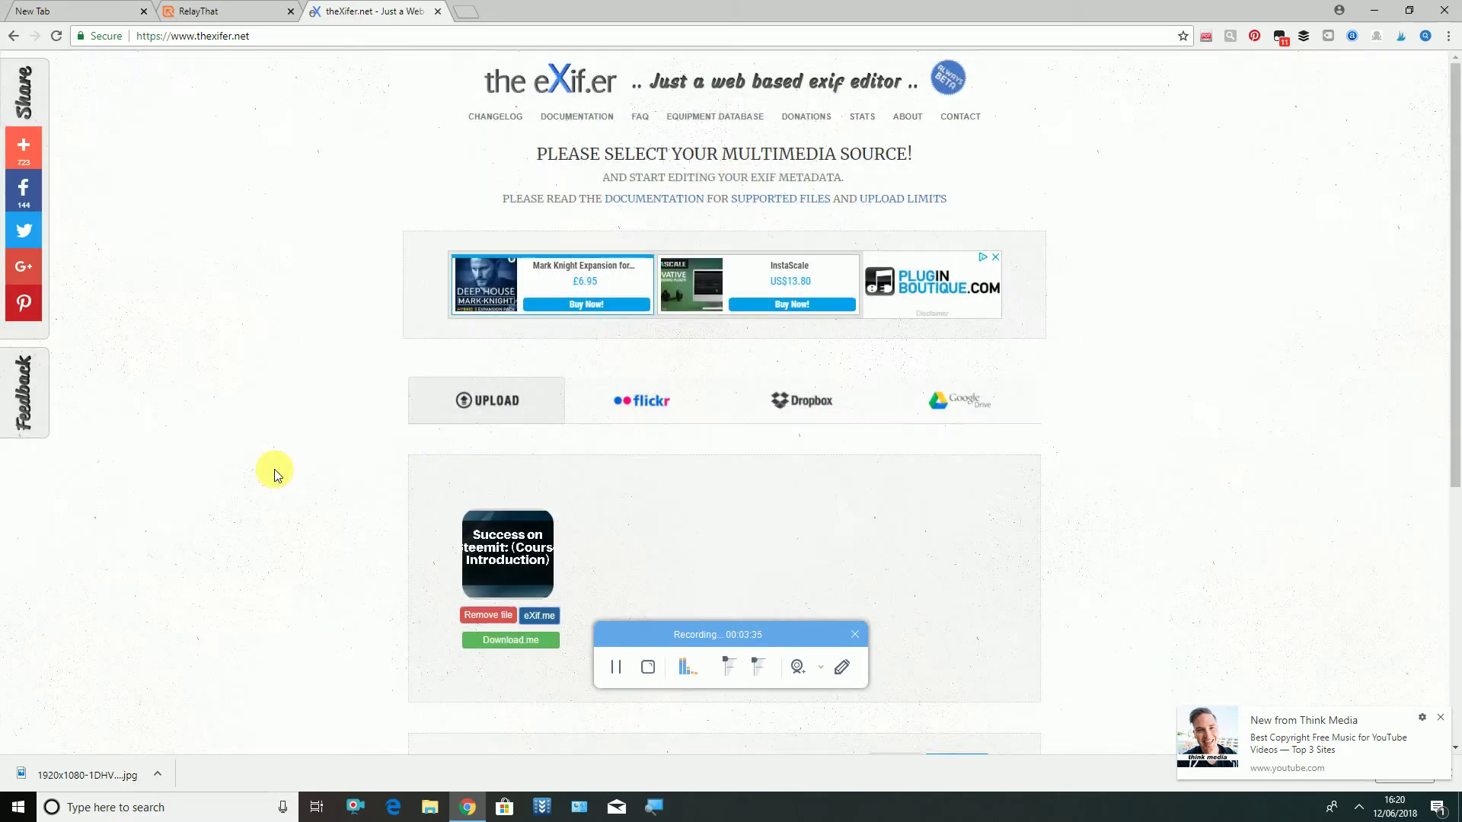
click(532, 641)
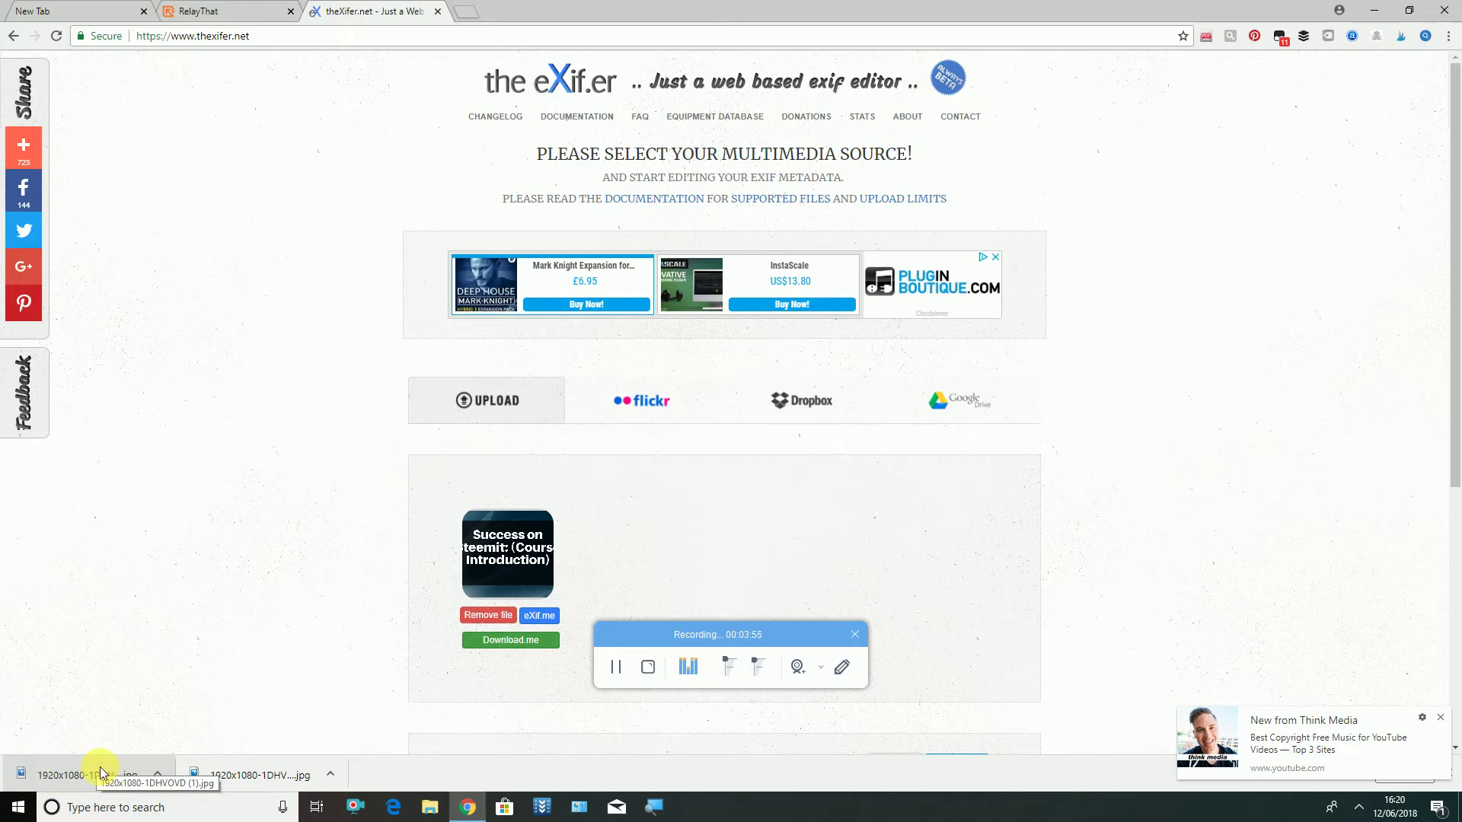
click(160, 774)
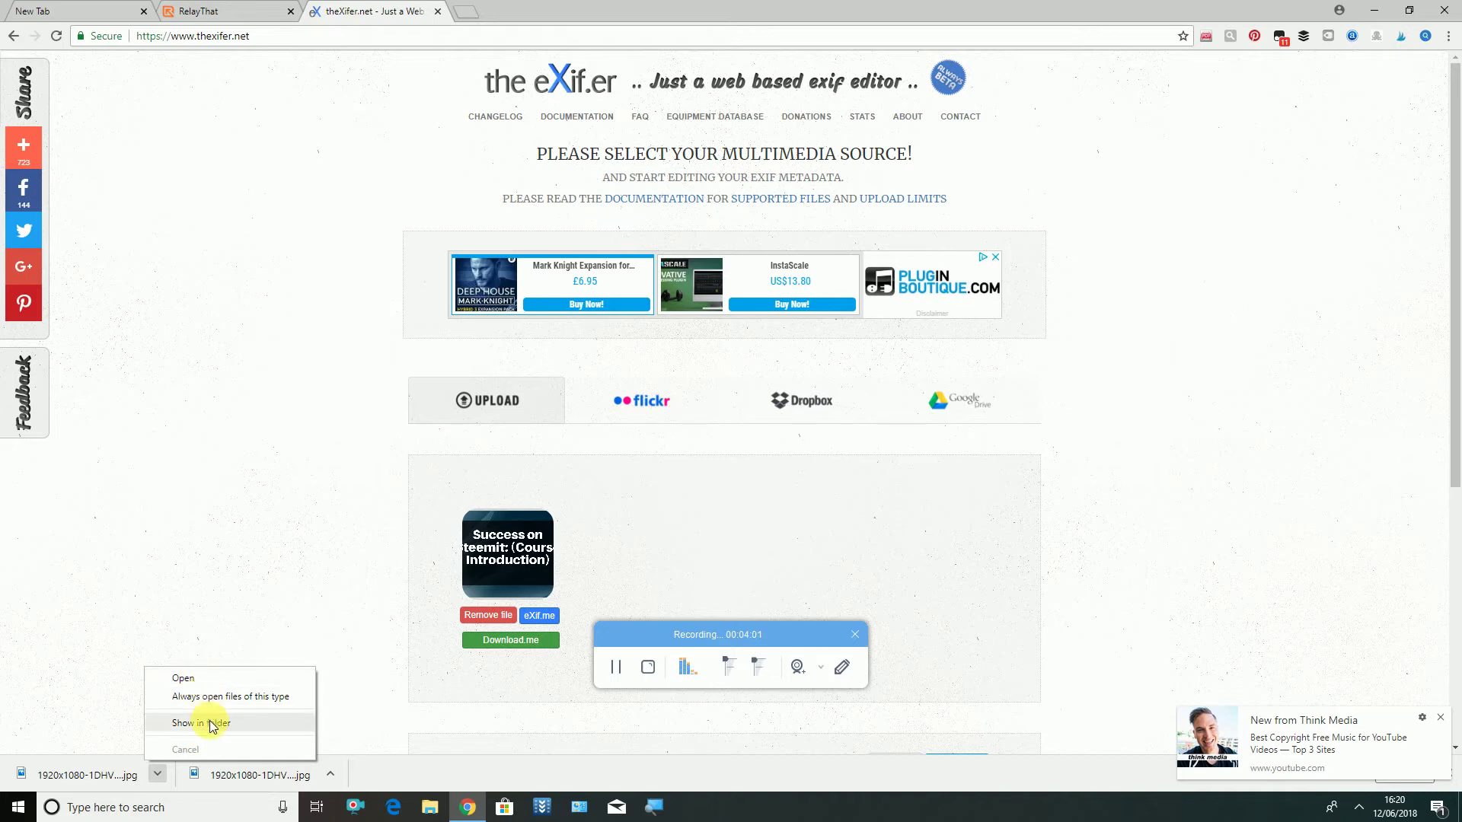
- Show the re-downloaded thumbnail 1920x1080-1DHVOVD (1) in the Downloads folder
click(211, 724)
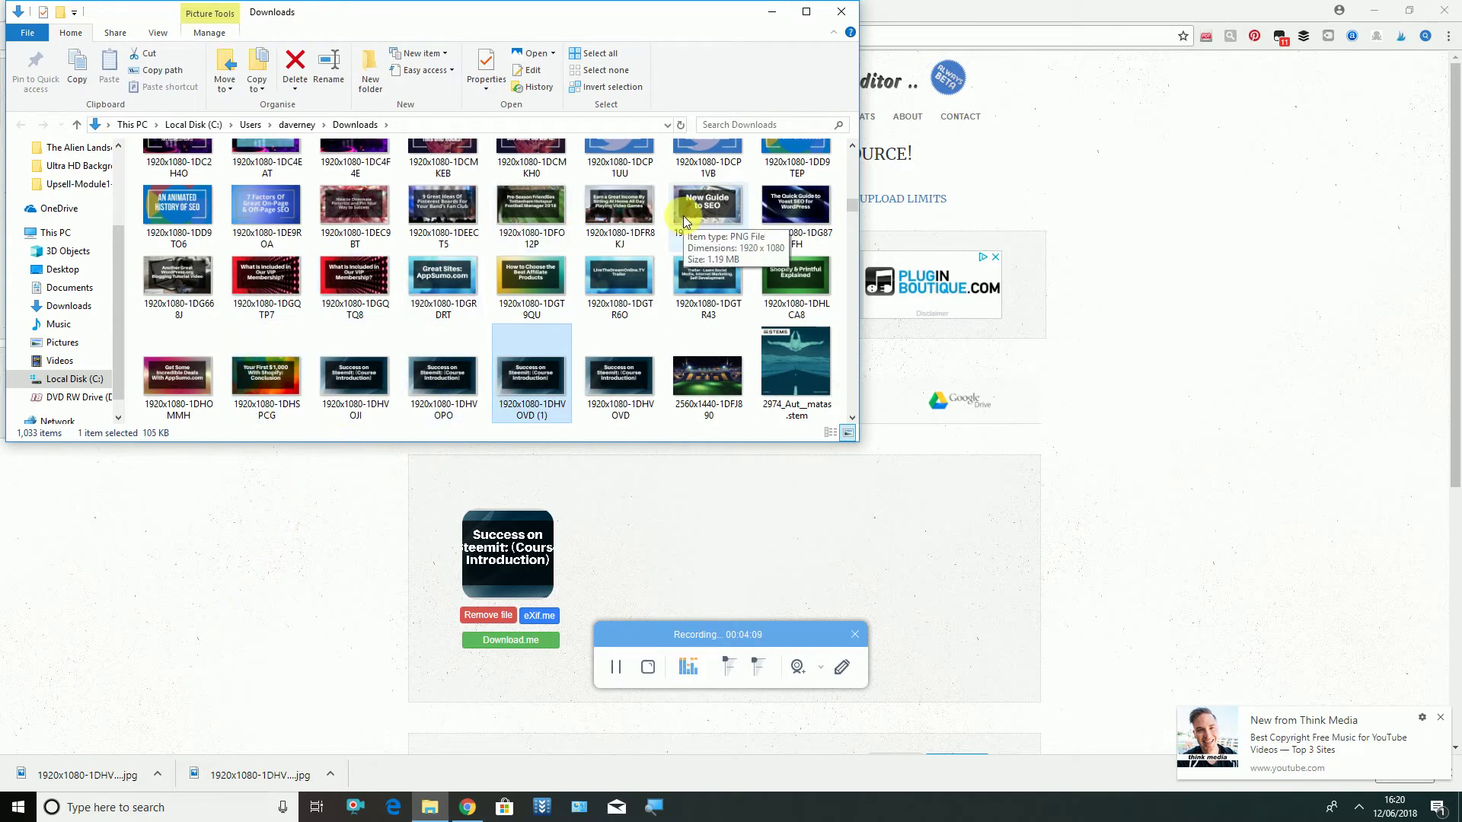
scroll(682, 235, down, 2)
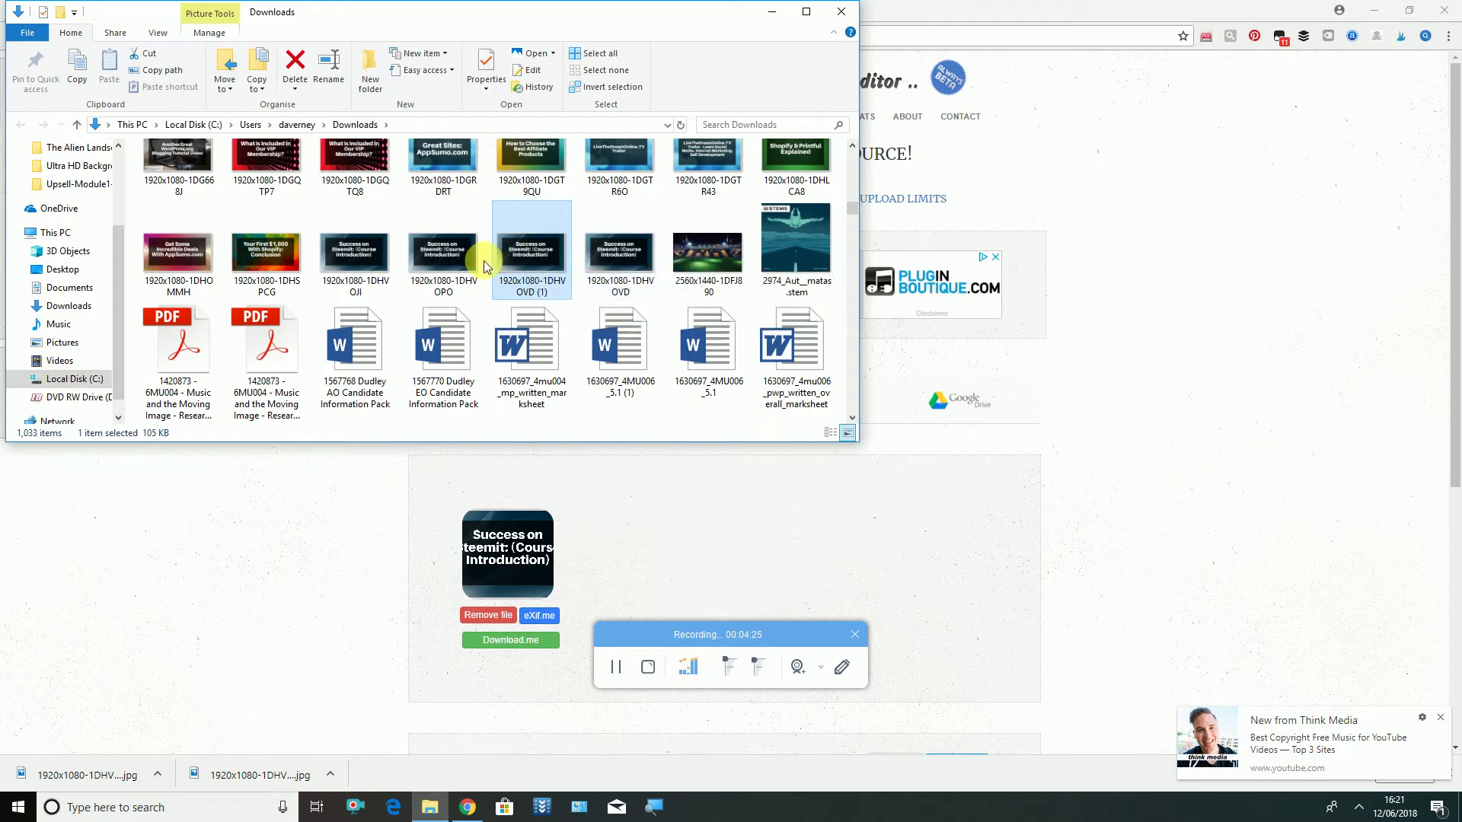
- Bring theXifer.net's upload page with the tagged thumbnail back to the front
click(299, 572)
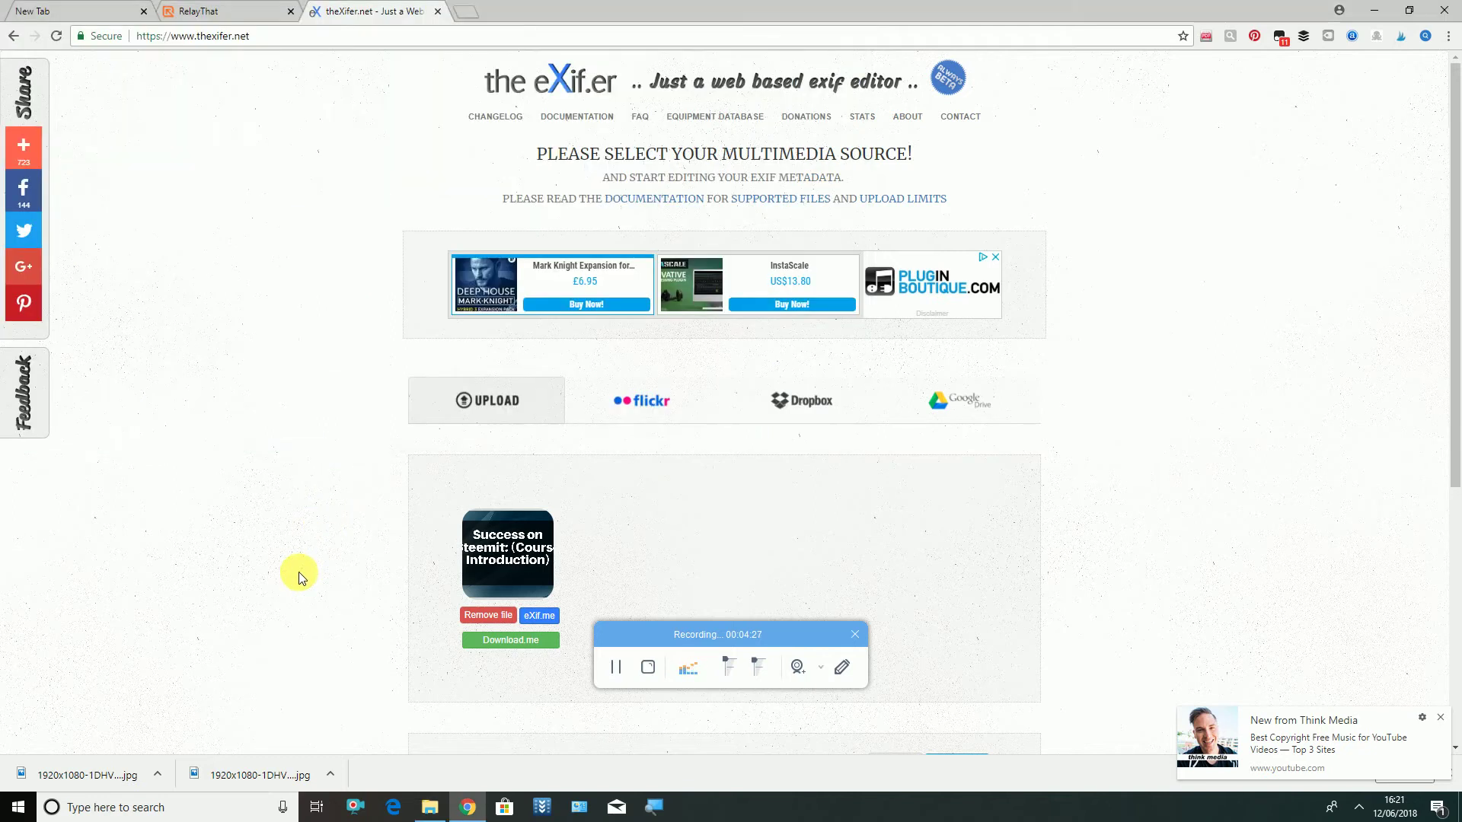